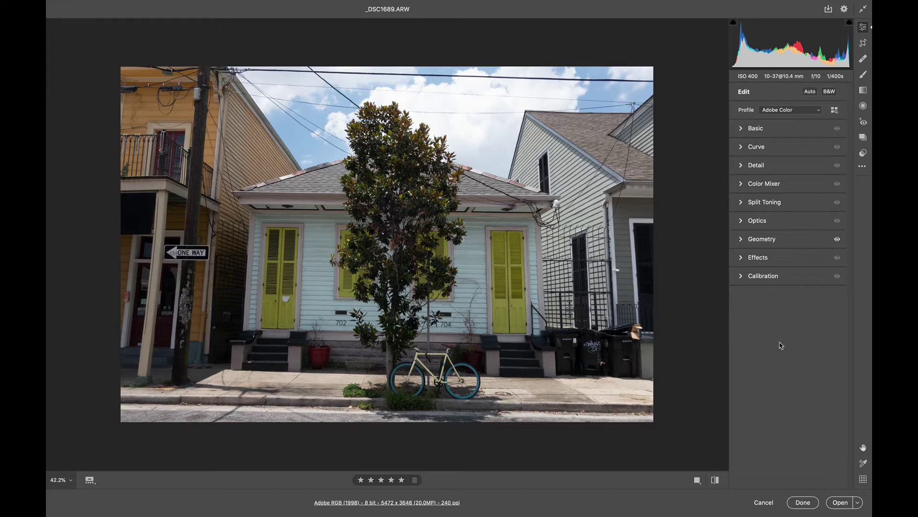
Step: Try the Auto, Level, Vertical and Full Upright corrections on the street photo, and switch Upright off
{"action": "left_click", "coordinate": [742, 240]}
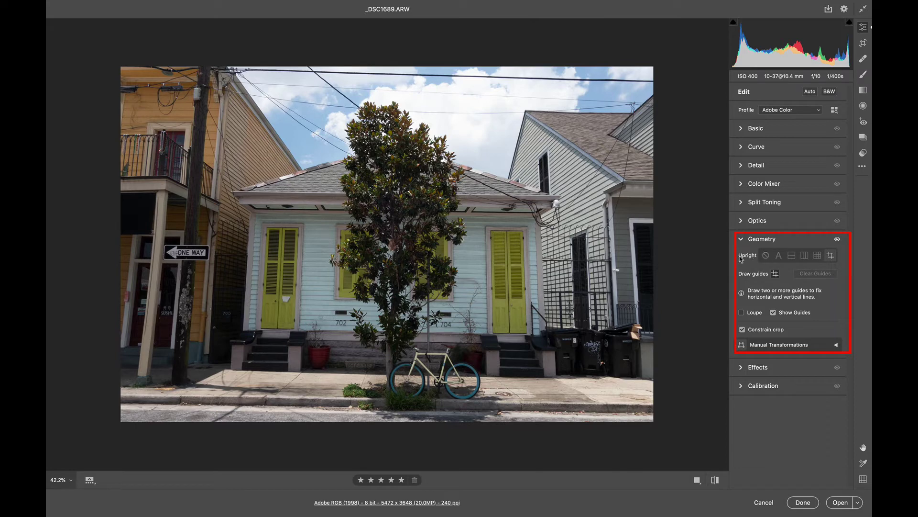
{"action": "left_click", "coordinate": [765, 256]}
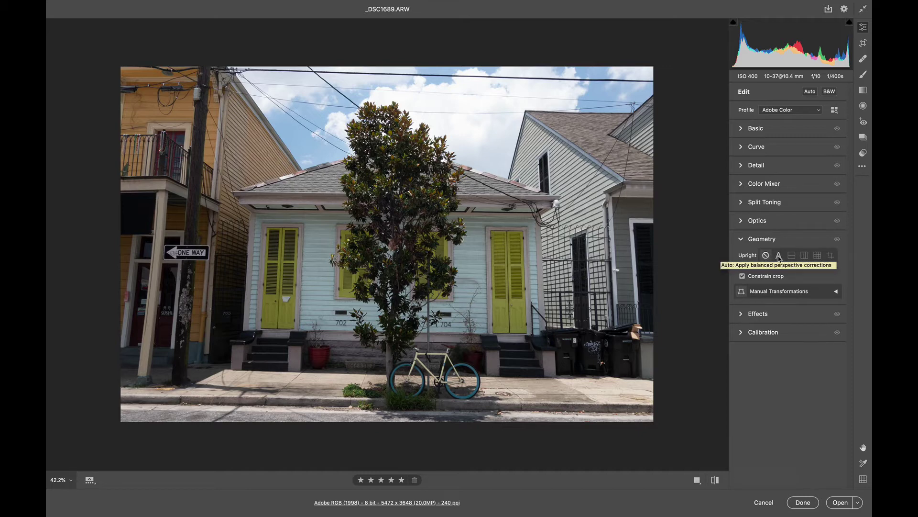
{"action": "left_click", "coordinate": [779, 256]}
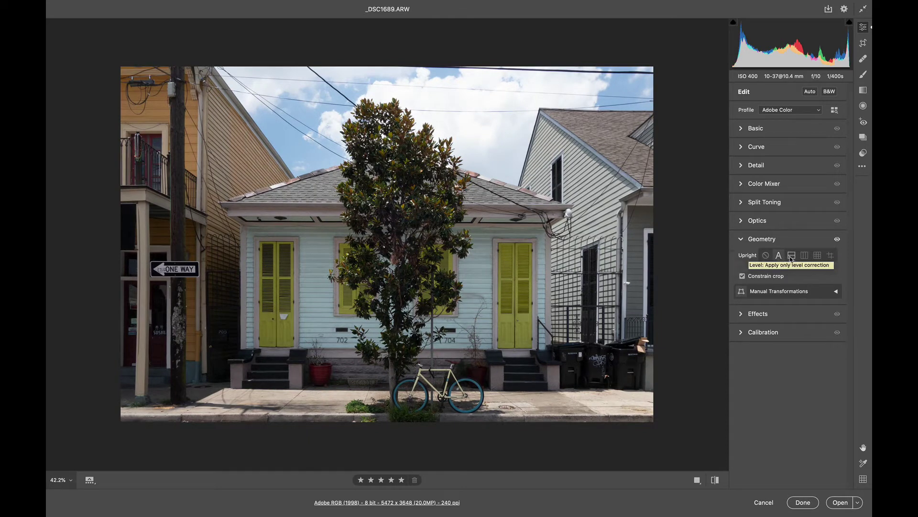
{"action": "left_click", "coordinate": [792, 256]}
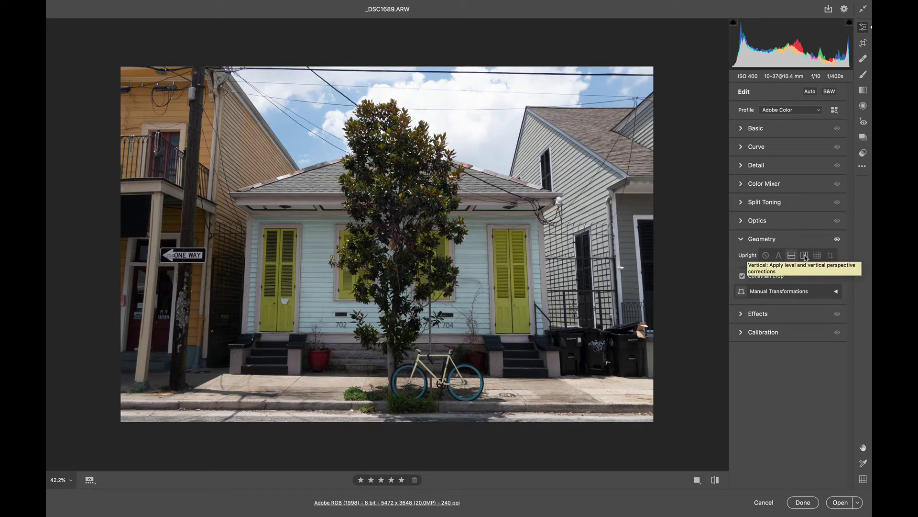
{"action": "left_click", "coordinate": [805, 256]}
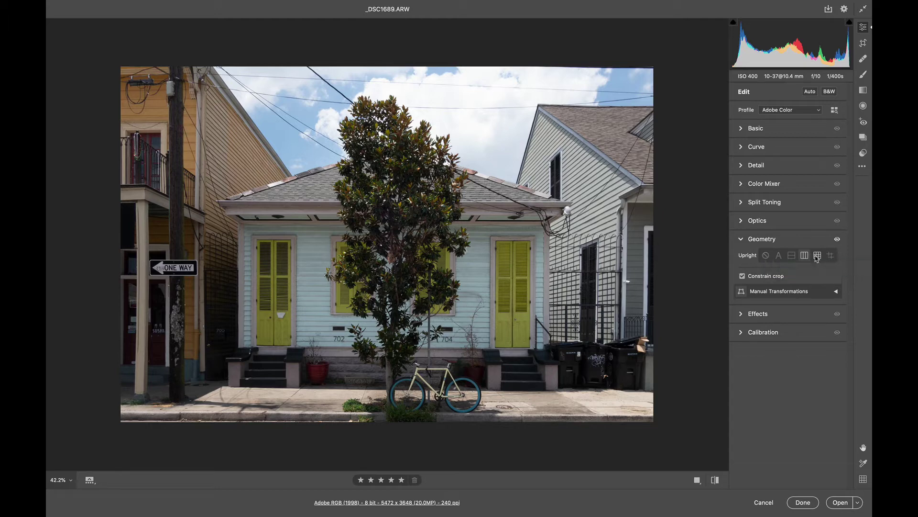
{"action": "left_click", "coordinate": [816, 256]}
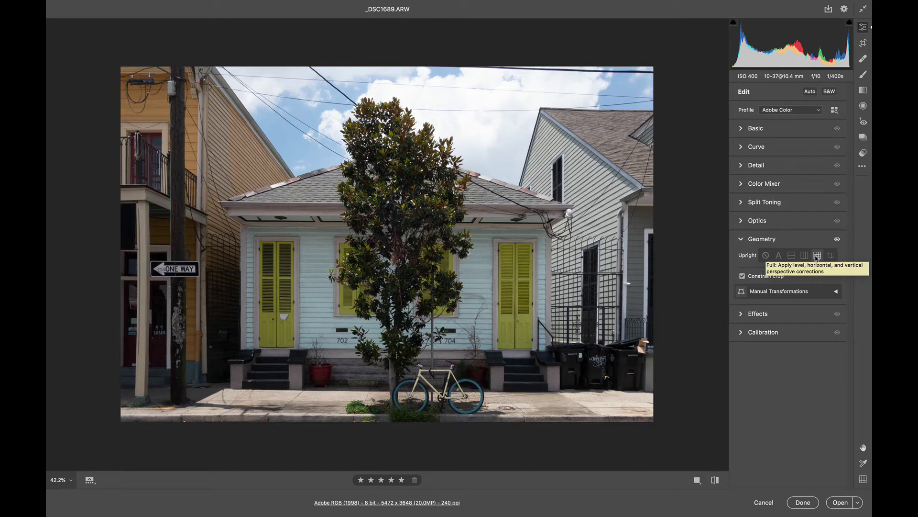
{"action": "left_click", "coordinate": [766, 255]}
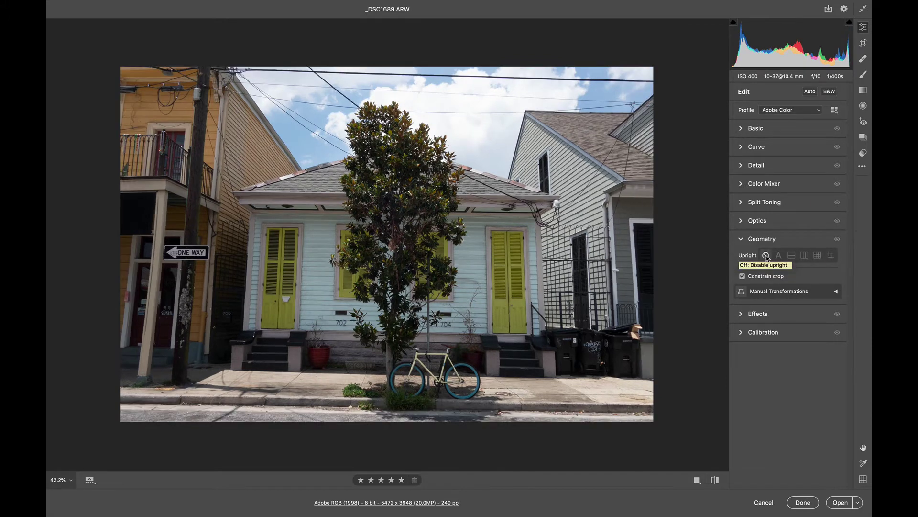
Step: Apply Guided Upright with horizontal guides along the house's base and under the eaves, and vertical guides down both front corners
{"action": "left_click", "coordinate": [831, 256]}
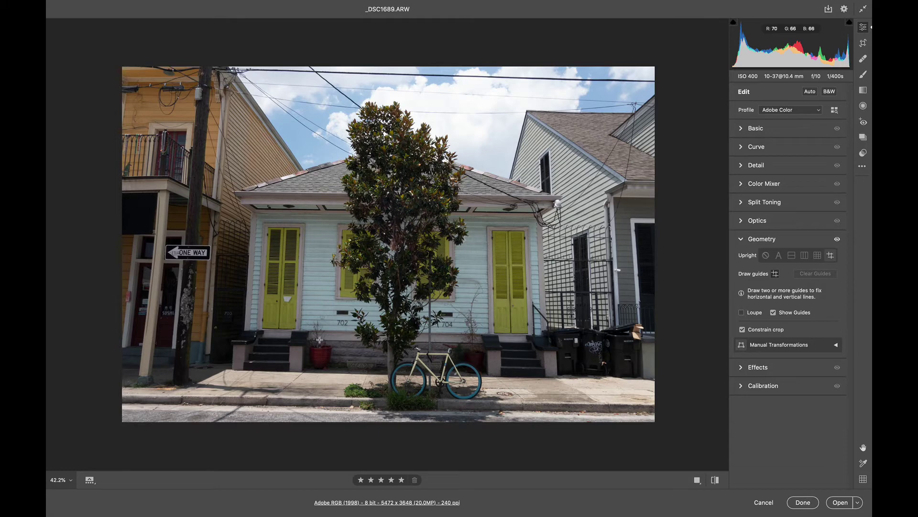
{"action": "left_click_drag", "start_coordinate": [319, 340], "coordinate": [468, 343]}
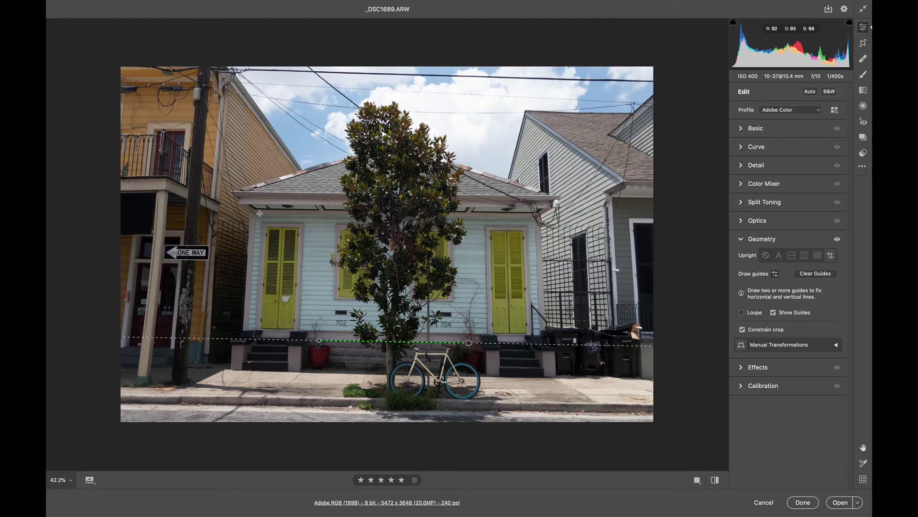
{"action": "left_click_drag", "start_coordinate": [260, 213], "coordinate": [563, 218]}
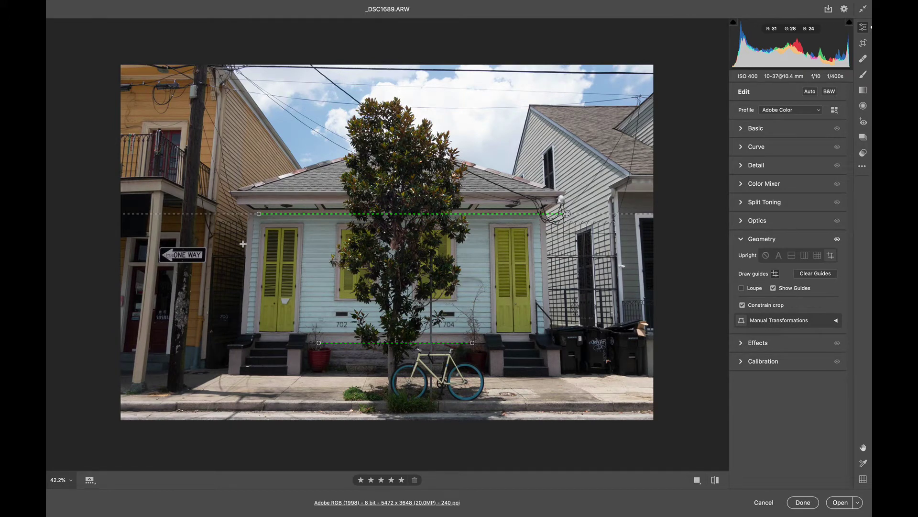
{"action": "mouse_move", "coordinate": [247, 220]}
{"action": "left_mouse_down"}
{"action": "mouse_move", "coordinate": [236, 372]}
{"action": "mouse_move", "coordinate": [238, 365]}
{"action": "left_mouse_up"}
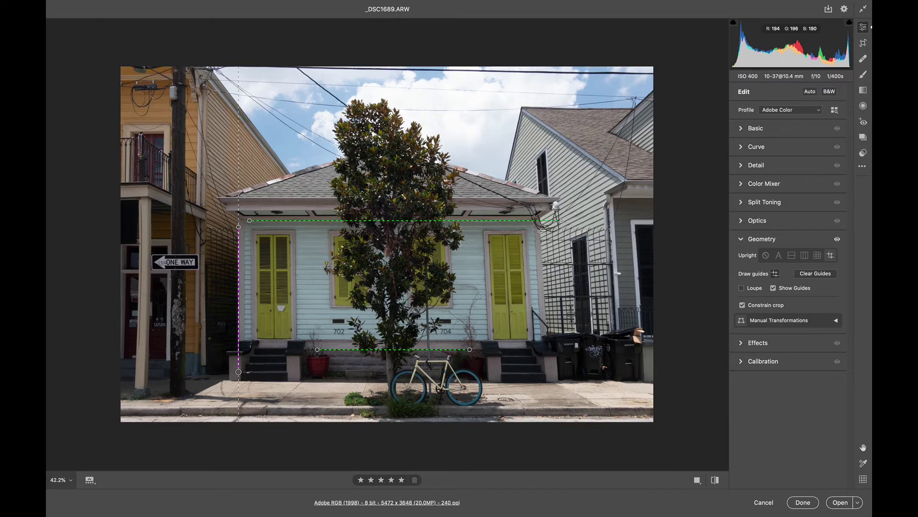
{"action": "left_click_drag", "start_coordinate": [541, 231], "coordinate": [550, 386]}
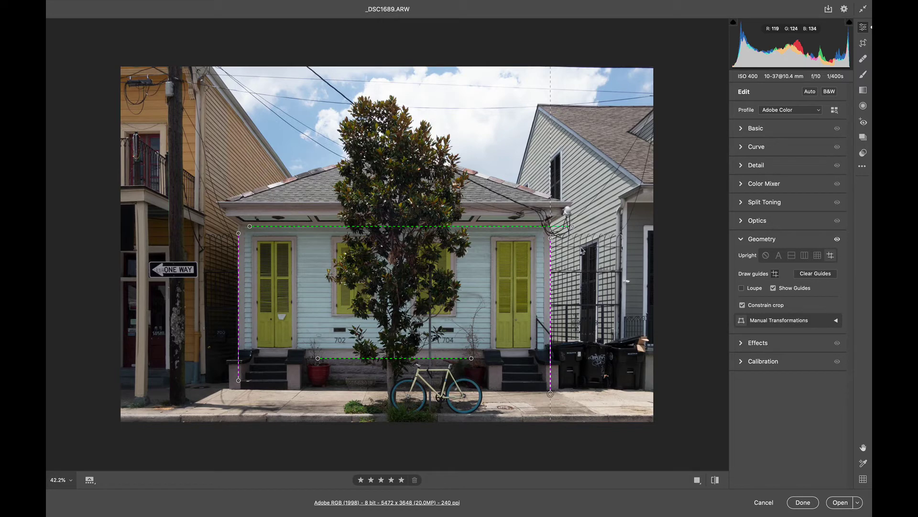
Step: Exit and re-enter Upright guide editing, and toggle the guides' visibility off and on
{"action": "key", "text": "shift+t"}
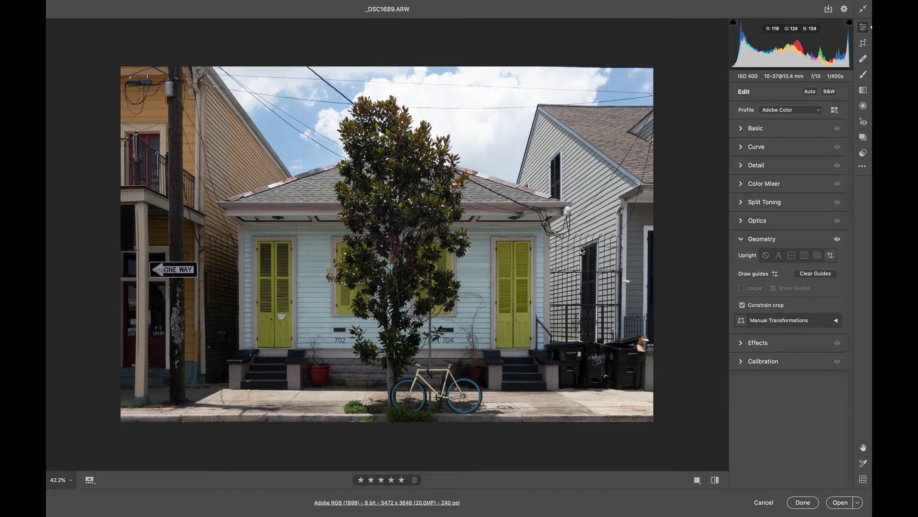
{"action": "left_click", "coordinate": [832, 255]}
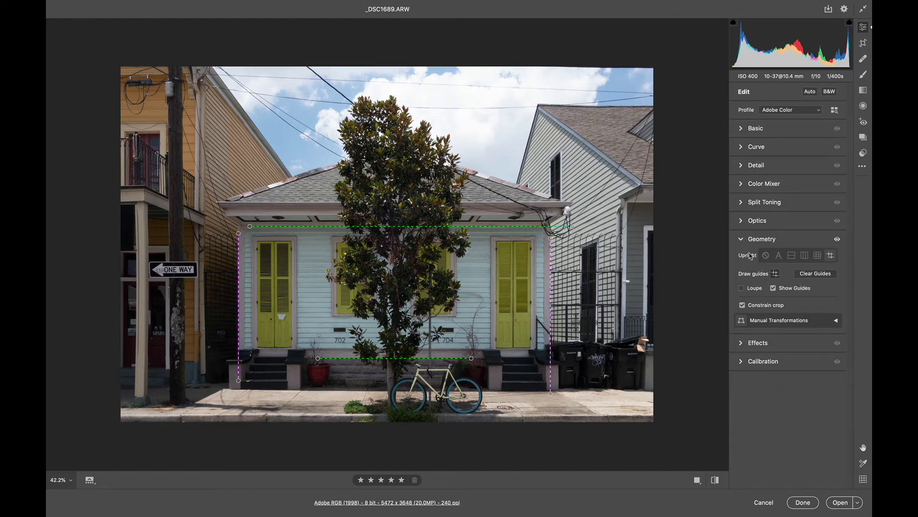
{"action": "left_click", "coordinate": [774, 288]}
{"action": "left_click", "coordinate": [774, 288]}
Step: Clear all Upright guides and undo the clearing, and try the loupe over the photo before switching it off
{"action": "left_click", "coordinate": [822, 276]}
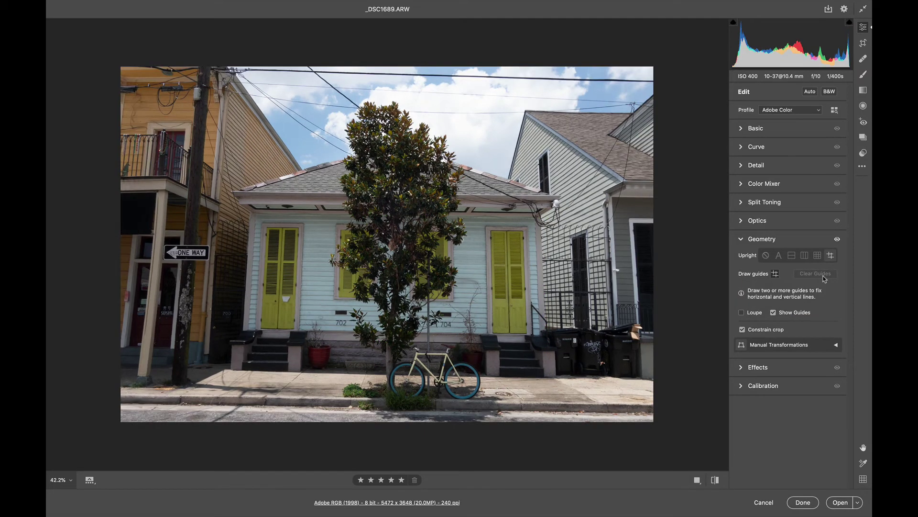
{"action": "key", "text": "ctrl+z"}
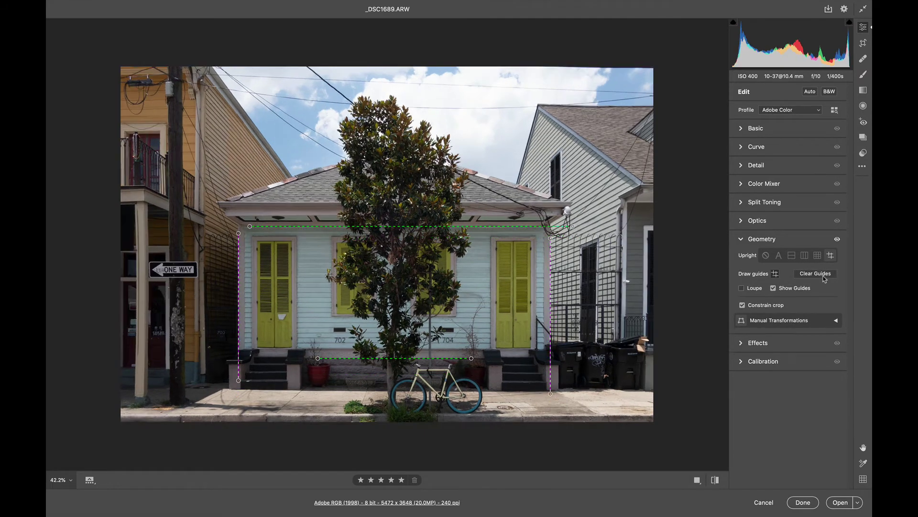
{"action": "left_click", "coordinate": [742, 289]}
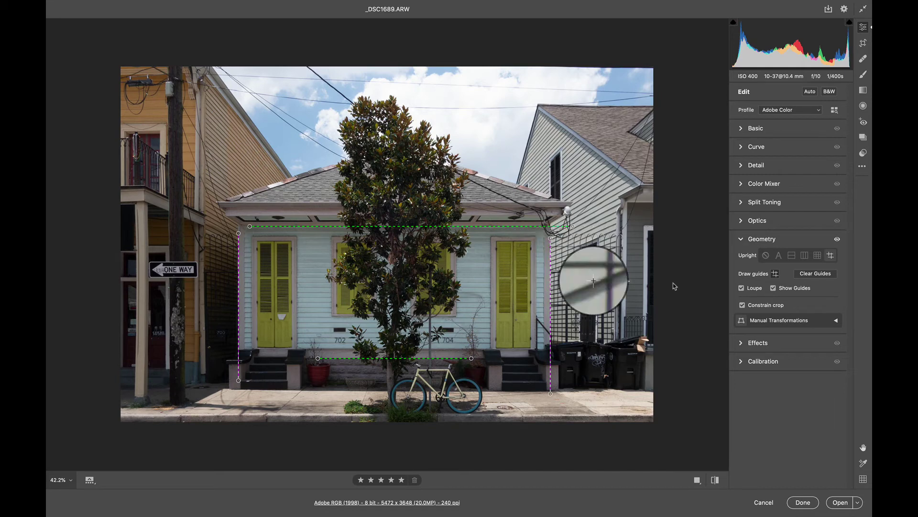
{"action": "left_click", "coordinate": [743, 288]}
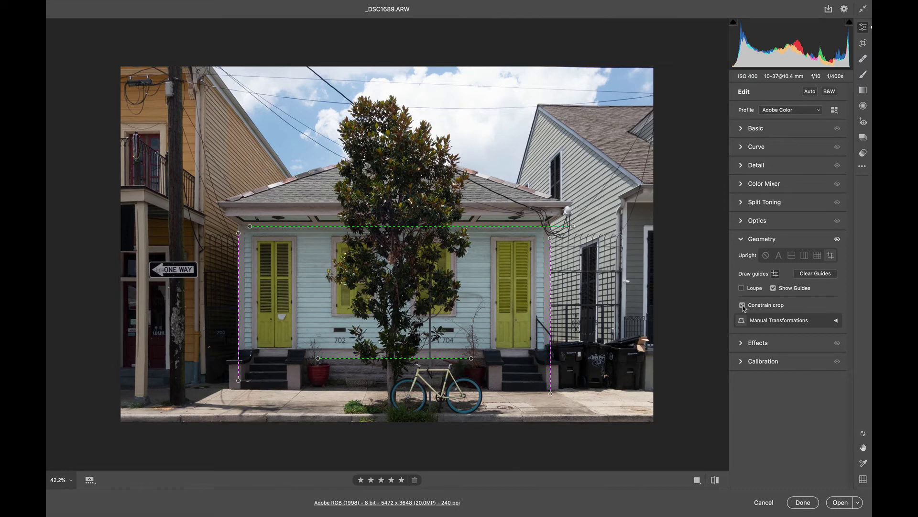
Step: Try a manual Vertical transformation of -4 and changes to Aspect and Scale, resetting each to its default
{"action": "left_click", "coordinate": [837, 323]}
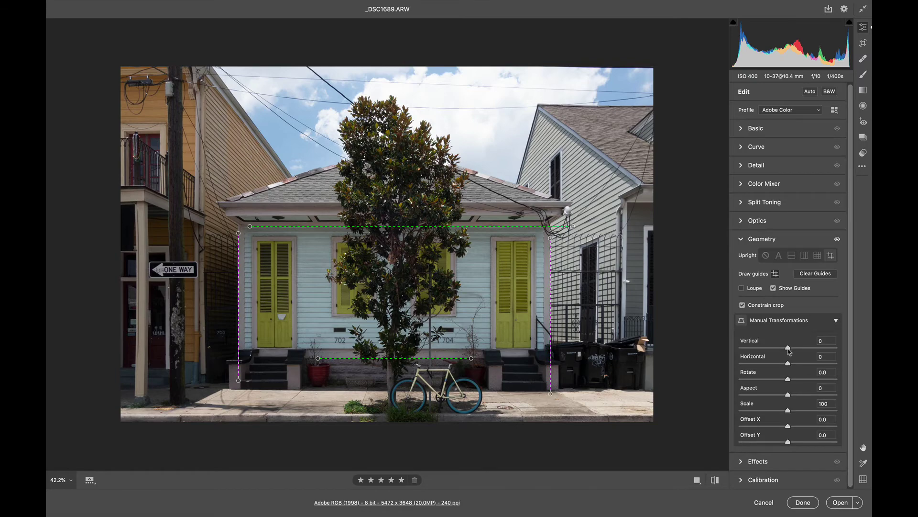
{"action": "mouse_move", "coordinate": [789, 348]}
{"action": "left_mouse_down"}
{"action": "mouse_move", "coordinate": [804, 349]}
{"action": "mouse_move", "coordinate": [786, 348]}
{"action": "left_mouse_up"}
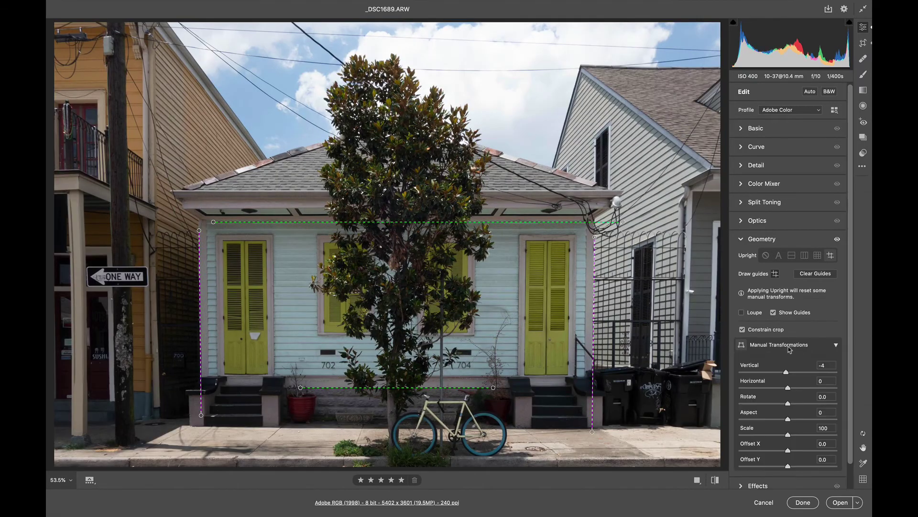
{"action": "double_click", "coordinate": [787, 371]}
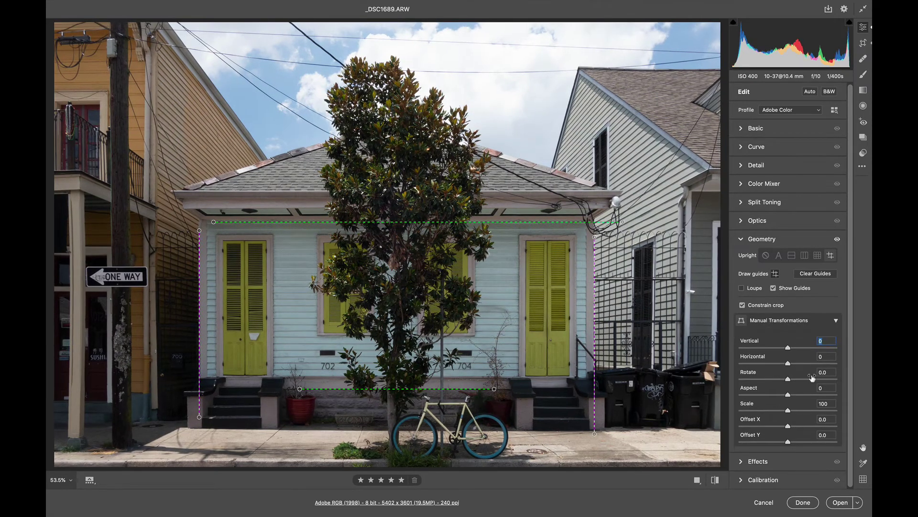
{"action": "left_click_drag", "start_coordinate": [788, 395], "coordinate": [795, 412]}
{"action": "double_click", "coordinate": [781, 395]}
{"action": "left_click", "coordinate": [788, 411]}
{"action": "double_click", "coordinate": [794, 411]}
Step: Crop the photo to a 1 x 1 aspect ratio, positioning the blue house centrally within the frame
{"action": "left_click", "coordinate": [865, 44]}
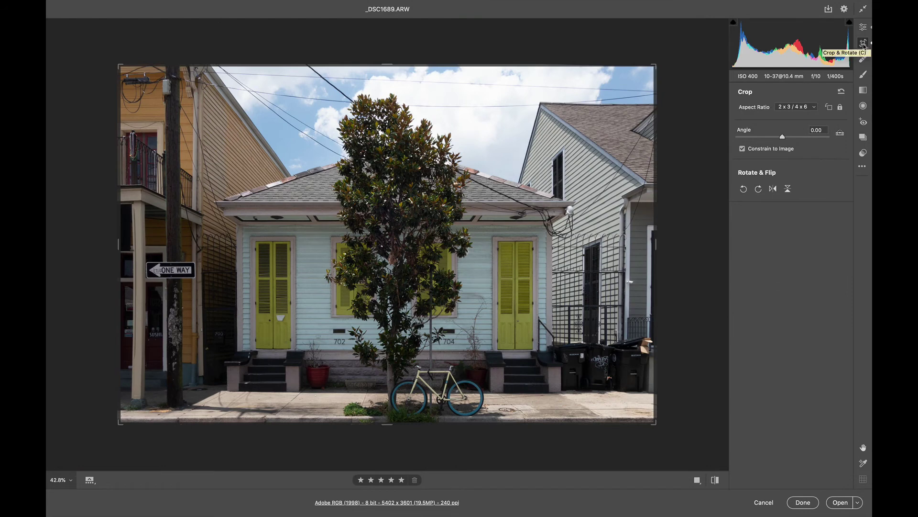
{"action": "left_click", "coordinate": [796, 107]}
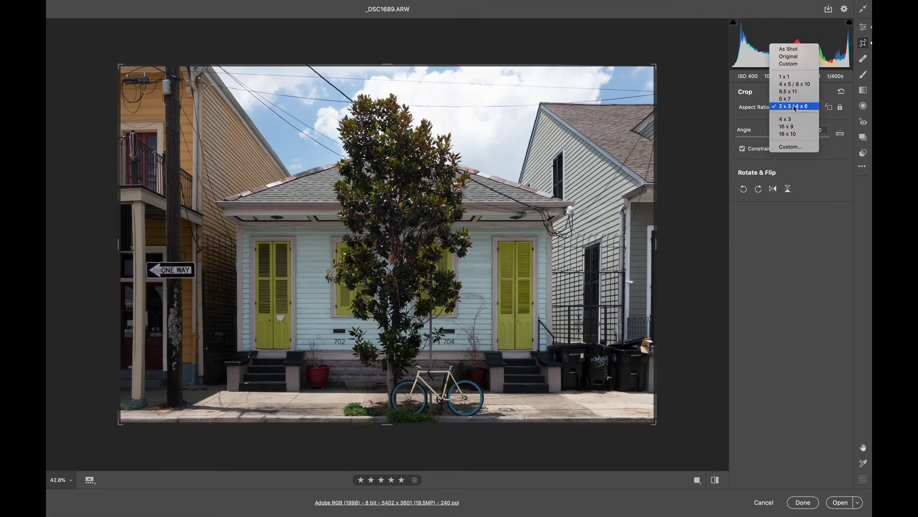
{"action": "left_click", "coordinate": [796, 76]}
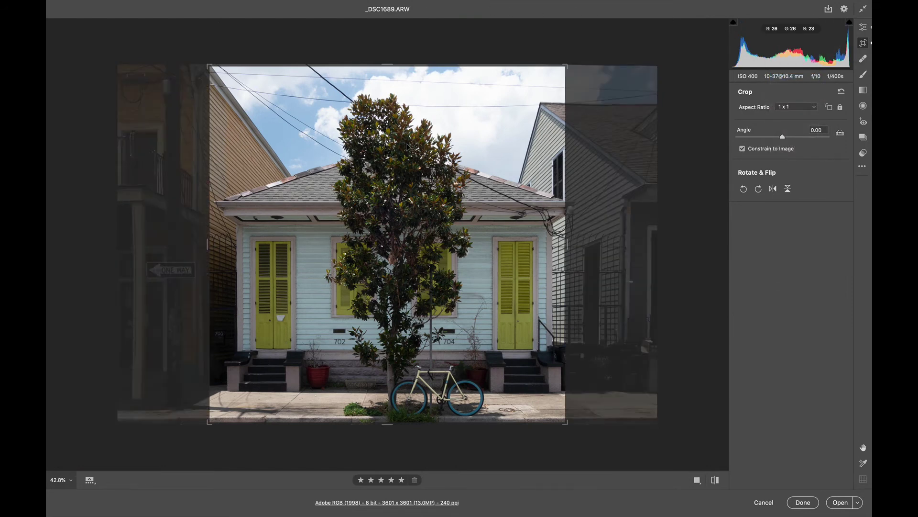
{"action": "left_click_drag", "start_coordinate": [399, 171], "coordinate": [393, 170]}
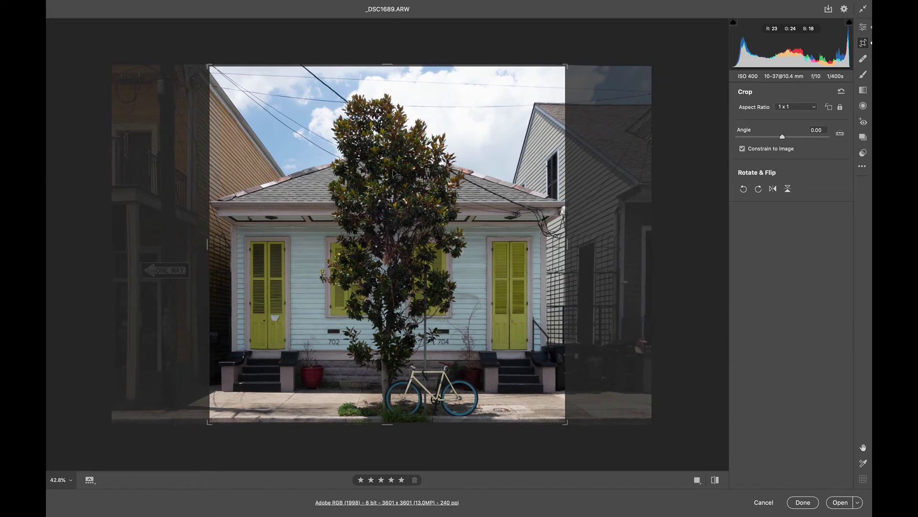
{"action": "key", "text": "Return"}
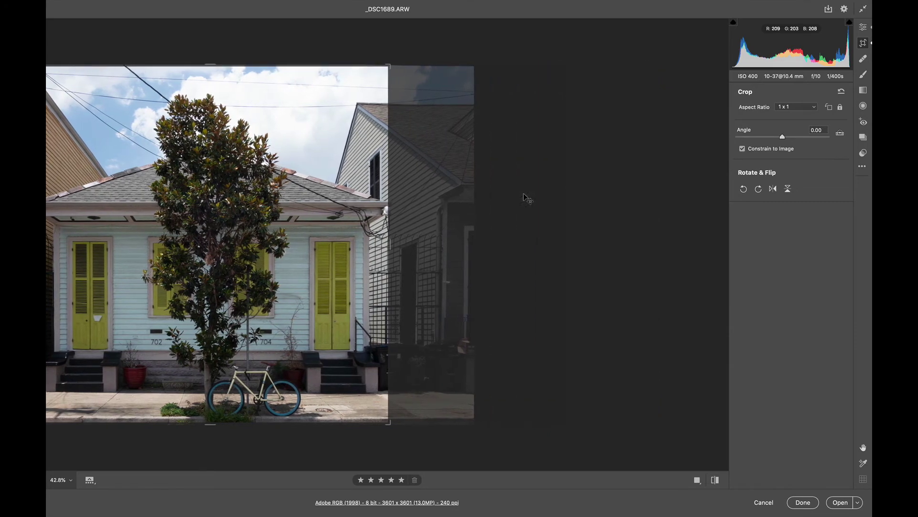